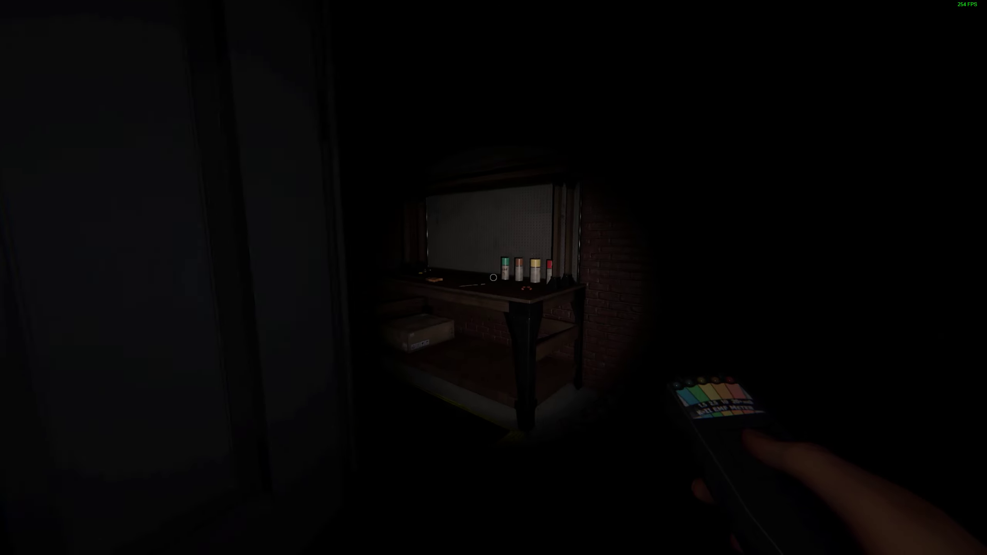
{"action": "key", "text": "w"}
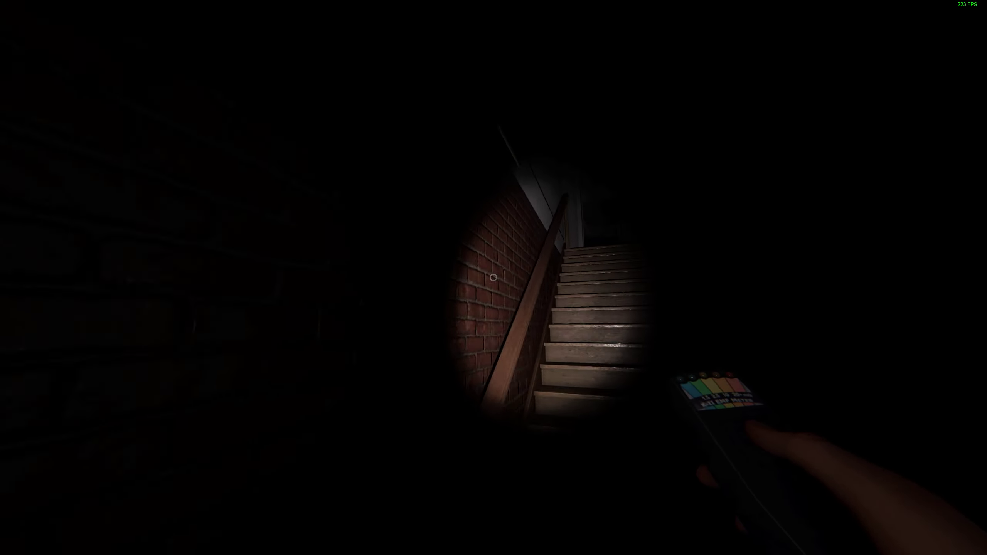
{"action": "key", "text": "w"}
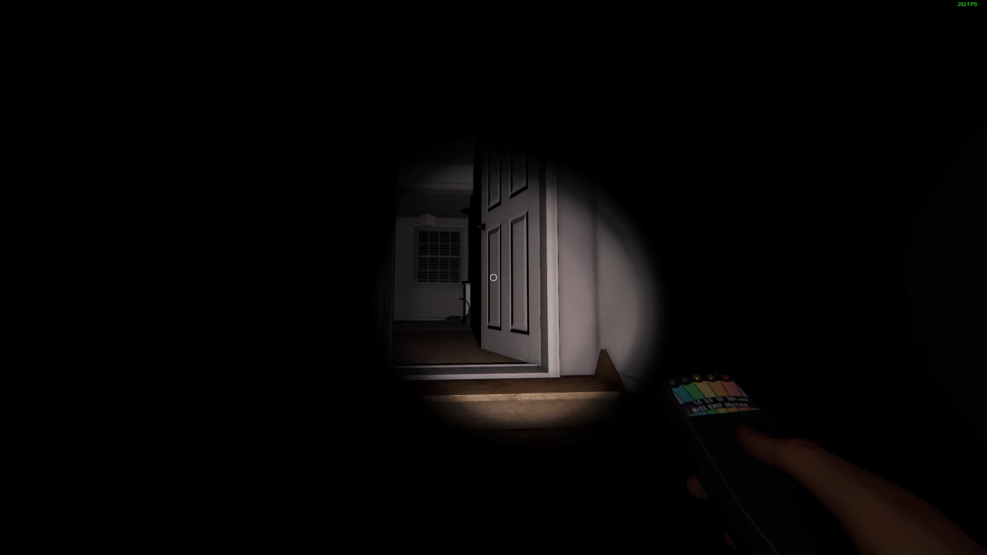
{"action": "key", "text": "w"}
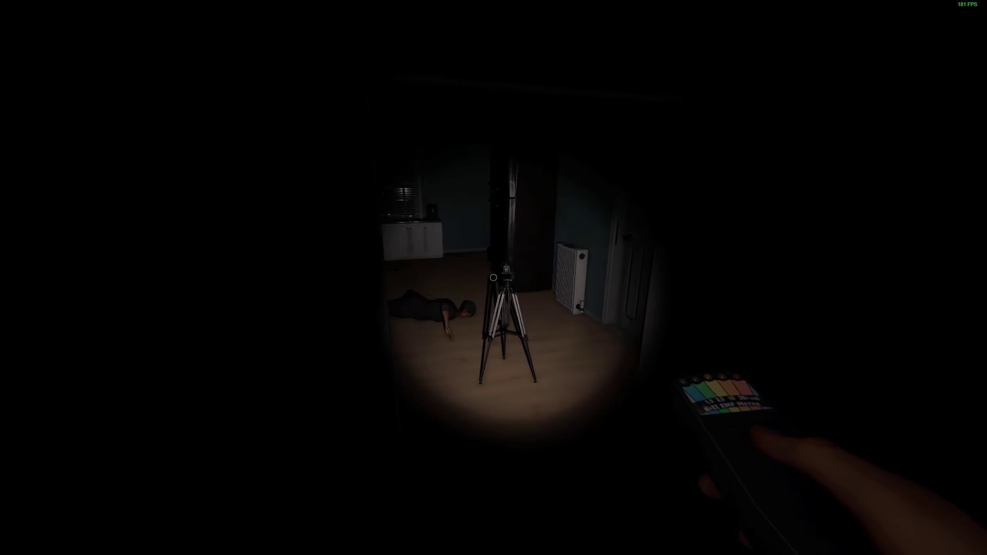
{"action": "key", "text": "w"}
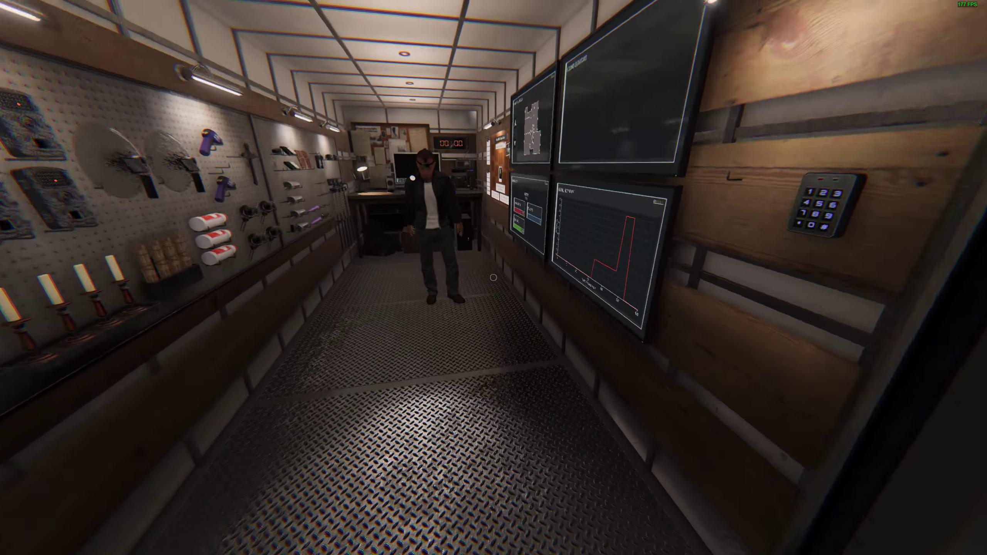
{"action": "key", "text": "w"}
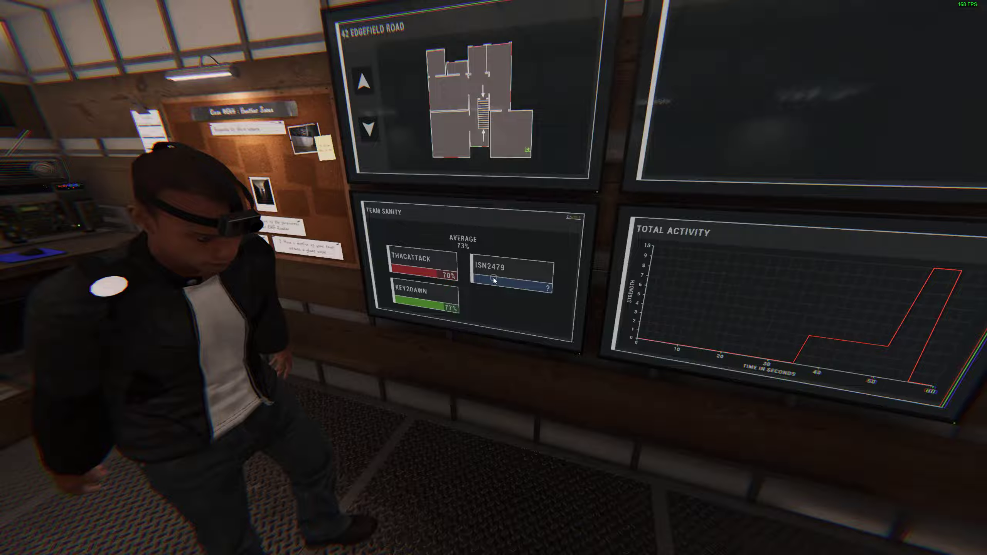
{"action": "key", "text": "j"}
{"action": "left_click", "coordinate": [518, 40]}
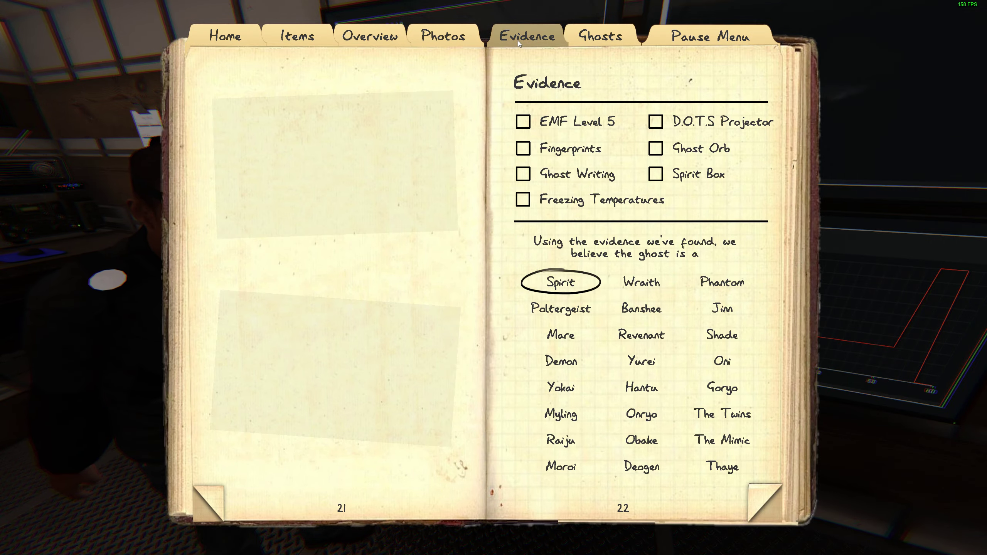
{"action": "key", "text": "j"}
{"action": "key", "text": "w"}
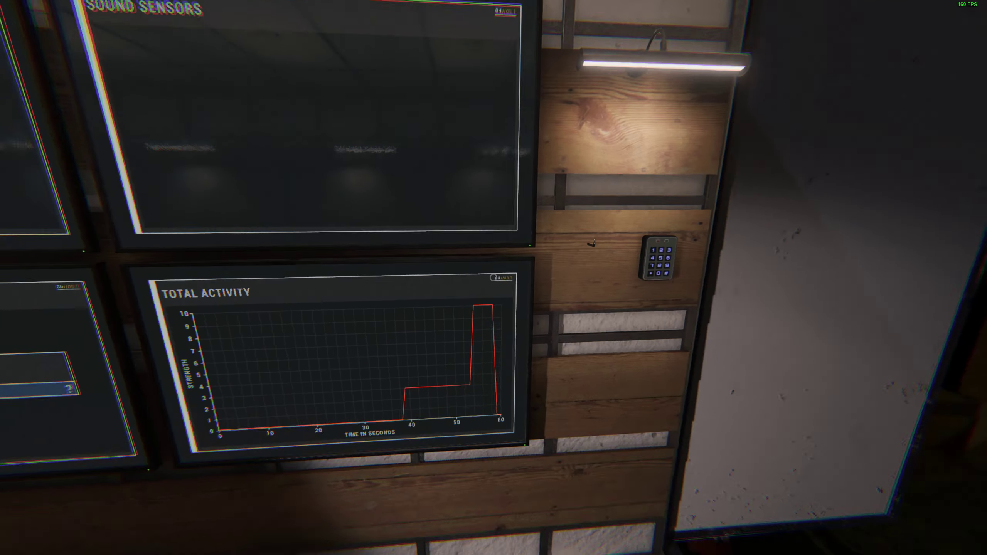
{"action": "key", "text": "a"}
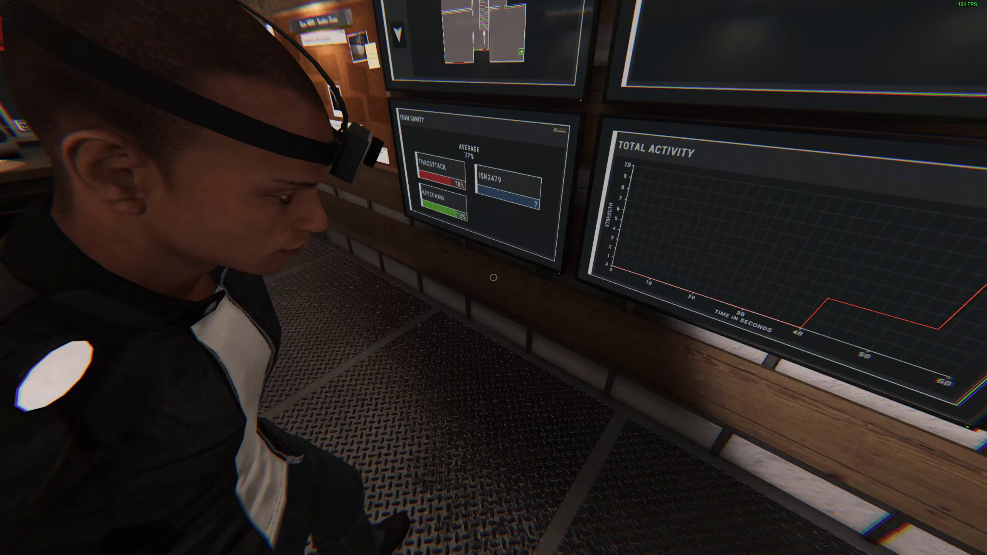
{"action": "key", "text": "a"}
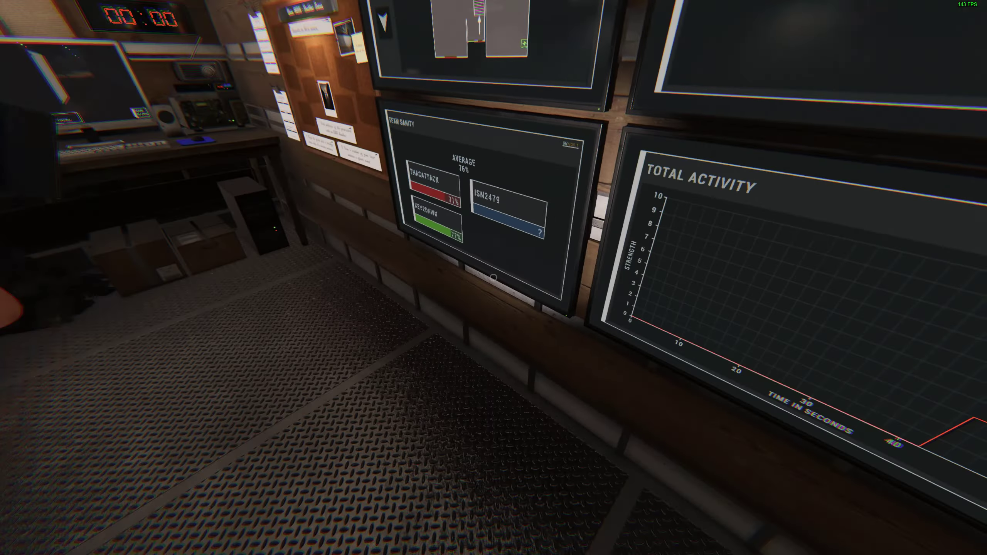
{"action": "key", "text": "j"}
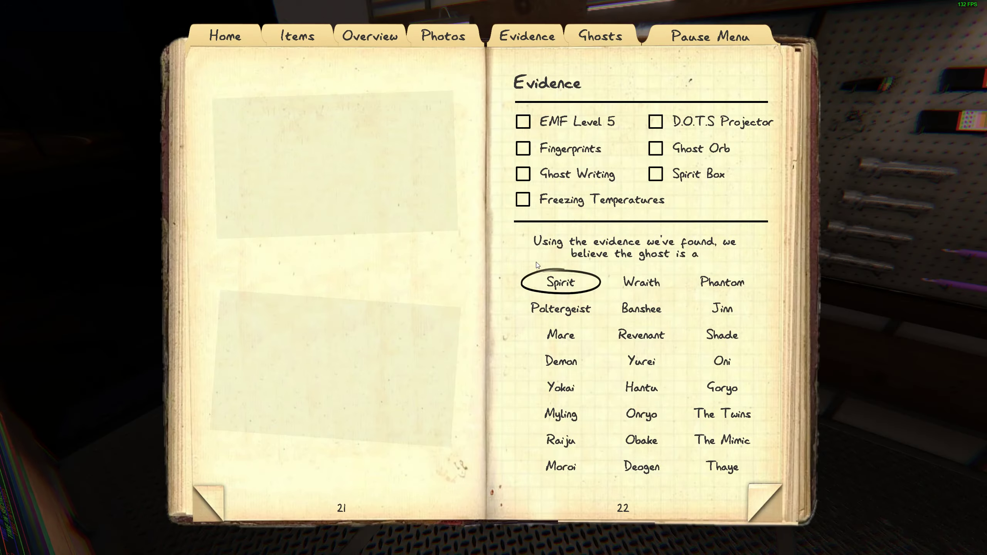
{"action": "key", "text": "j"}
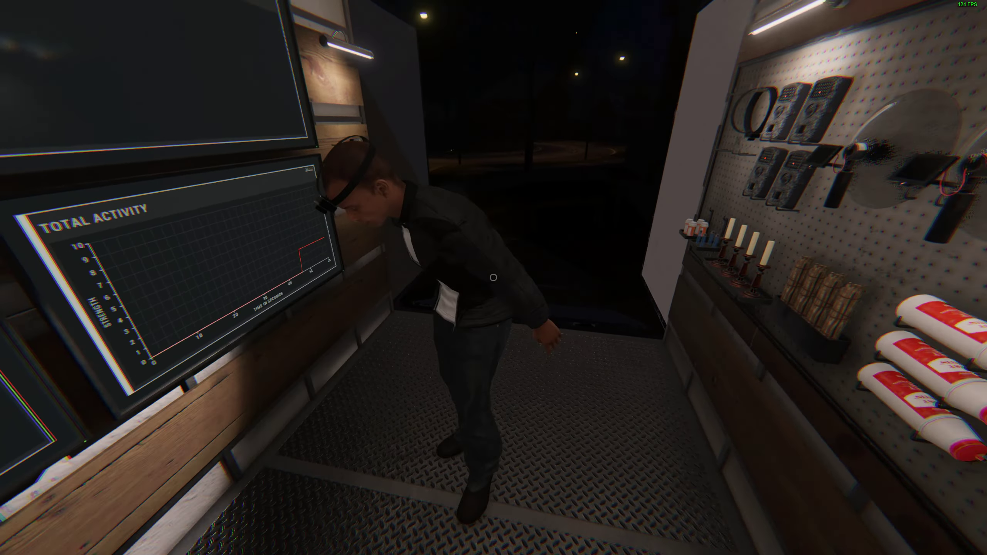
{"action": "key", "text": "w"}
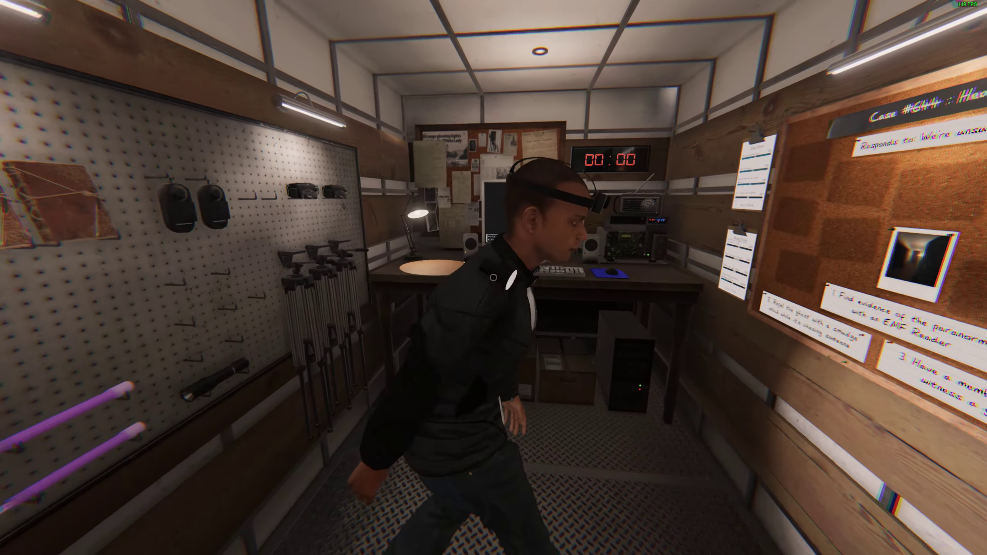
{"action": "key", "text": "w"}
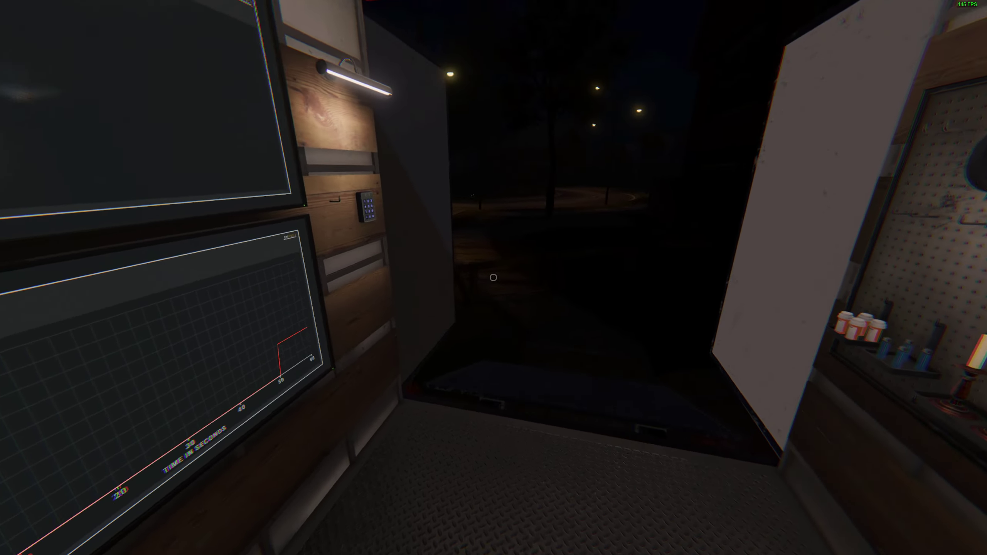
{"action": "key", "text": "w"}
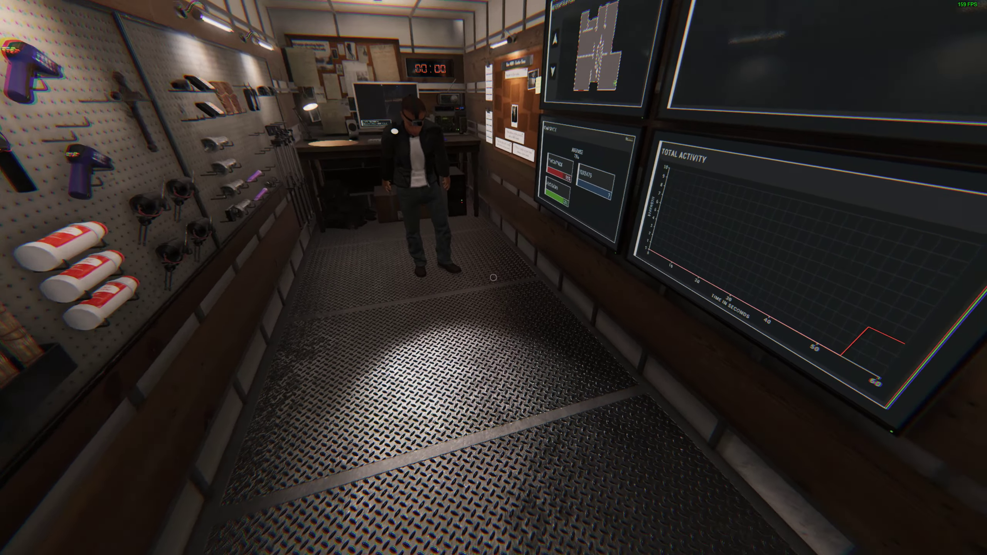
{"action": "key", "text": "j"}
{"action": "key", "text": "j"}
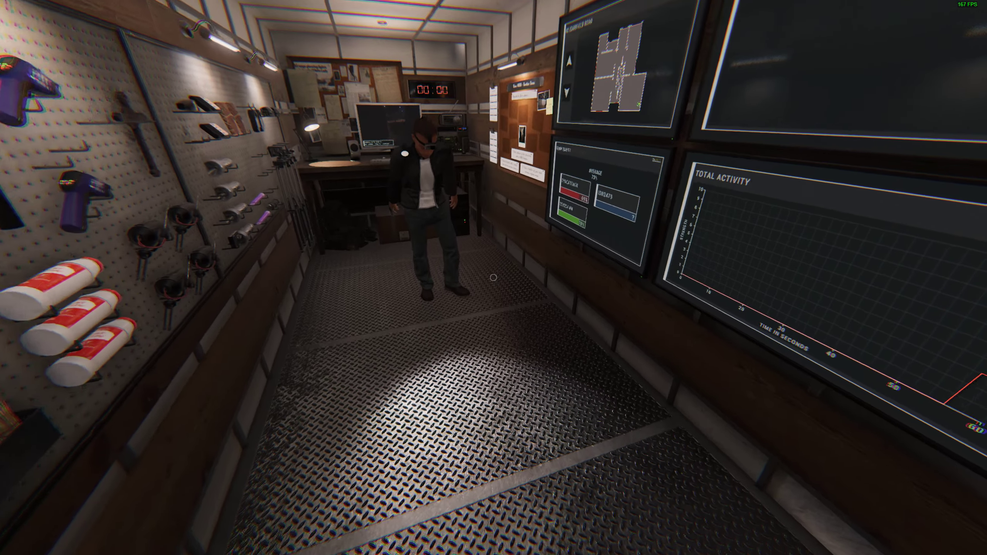
{"action": "key", "text": "w"}
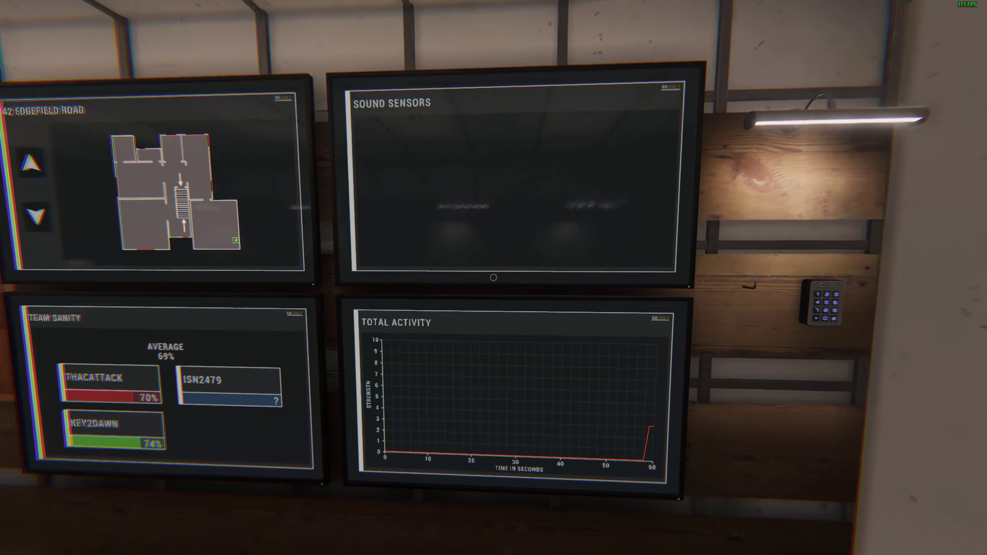